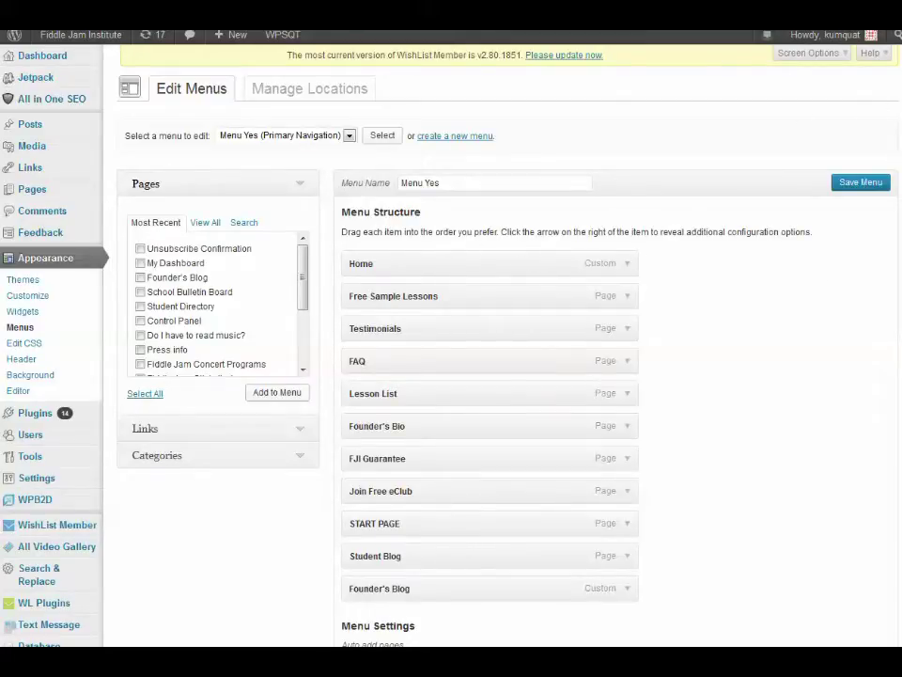
- Drag Founder's Blog between Join Free eClub and START PAGE, then expand Testimonials' settings
scroll(508, 376, down, 3)
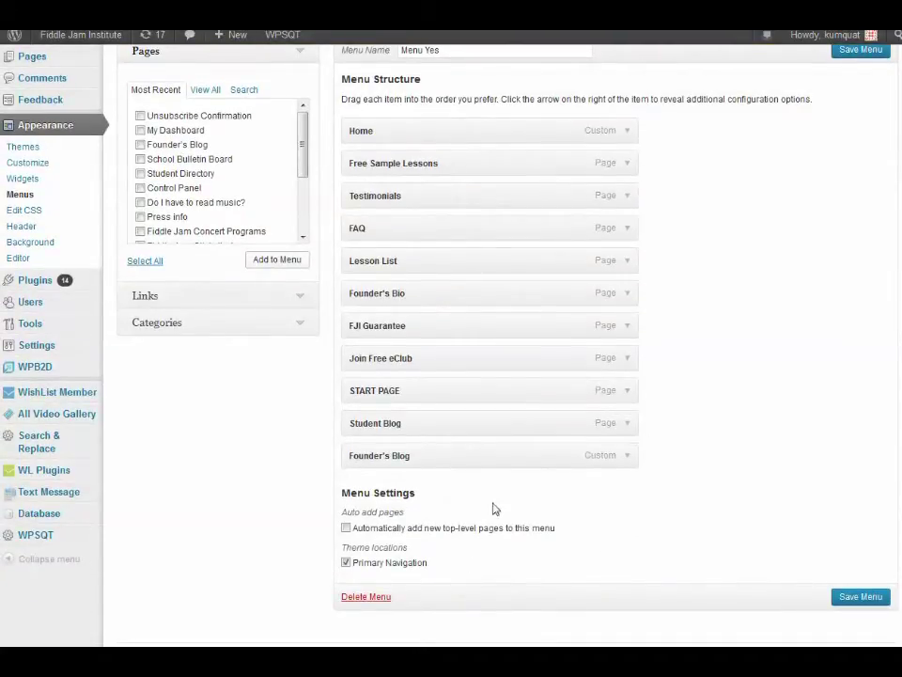
scroll(494, 501, up, 1)
scroll(493, 494, up, 3)
scroll(477, 353, down, 2)
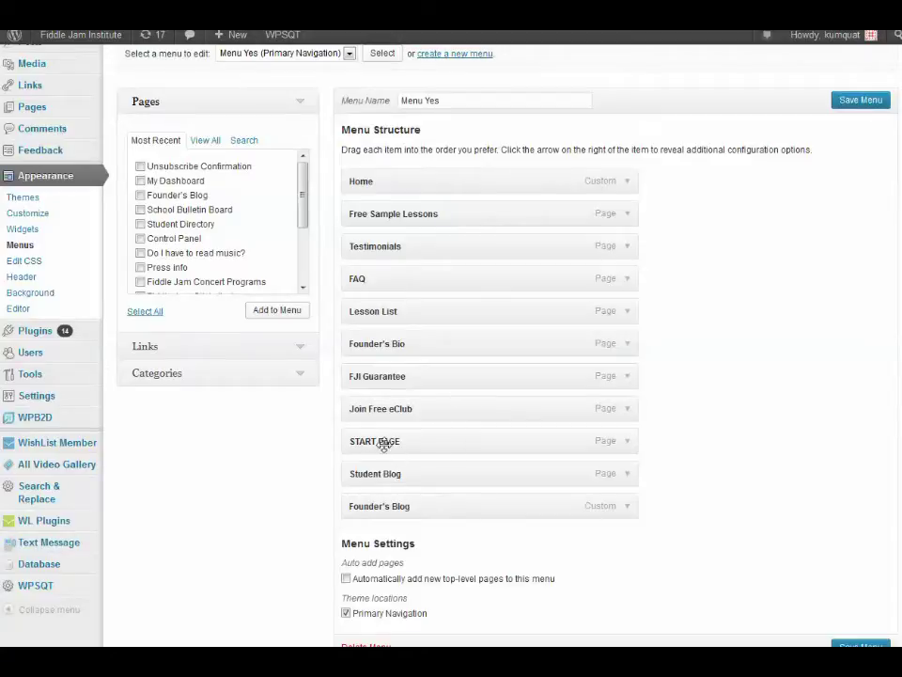
drag(372, 509, 381, 434)
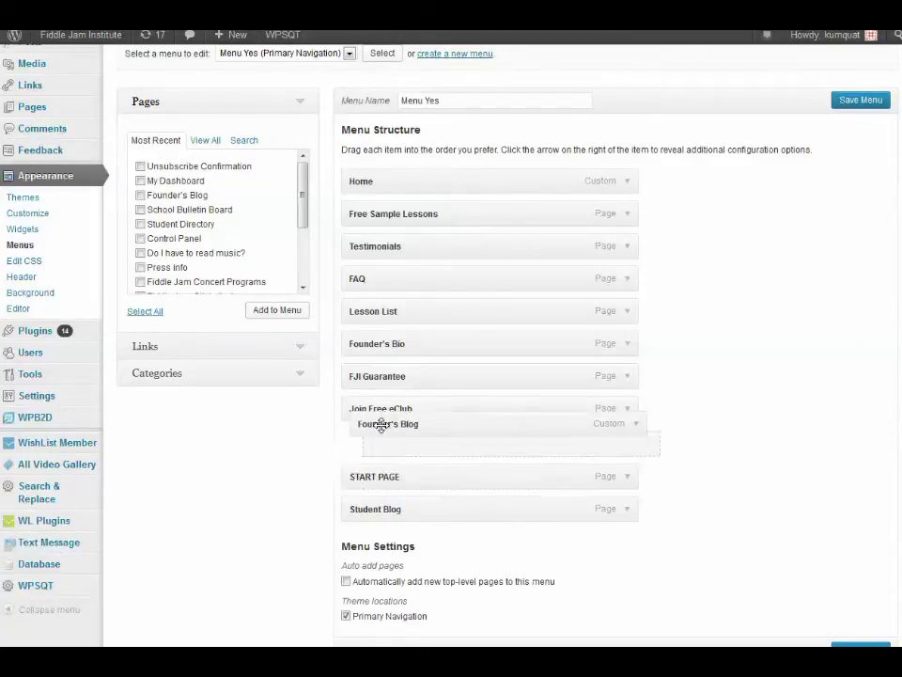
drag(381, 432, 365, 448)
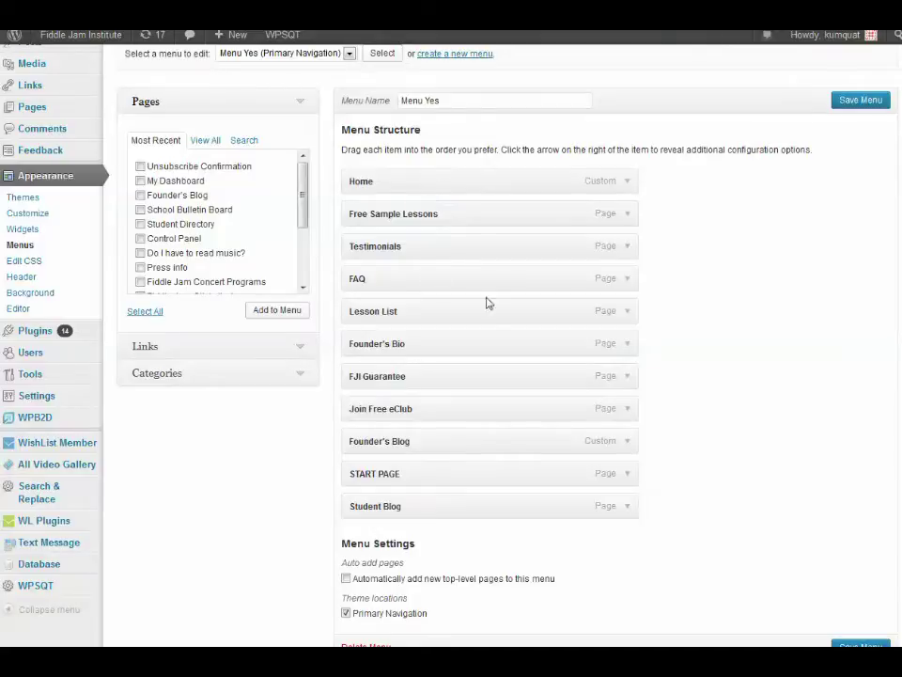
scroll(620, 451, down, 1)
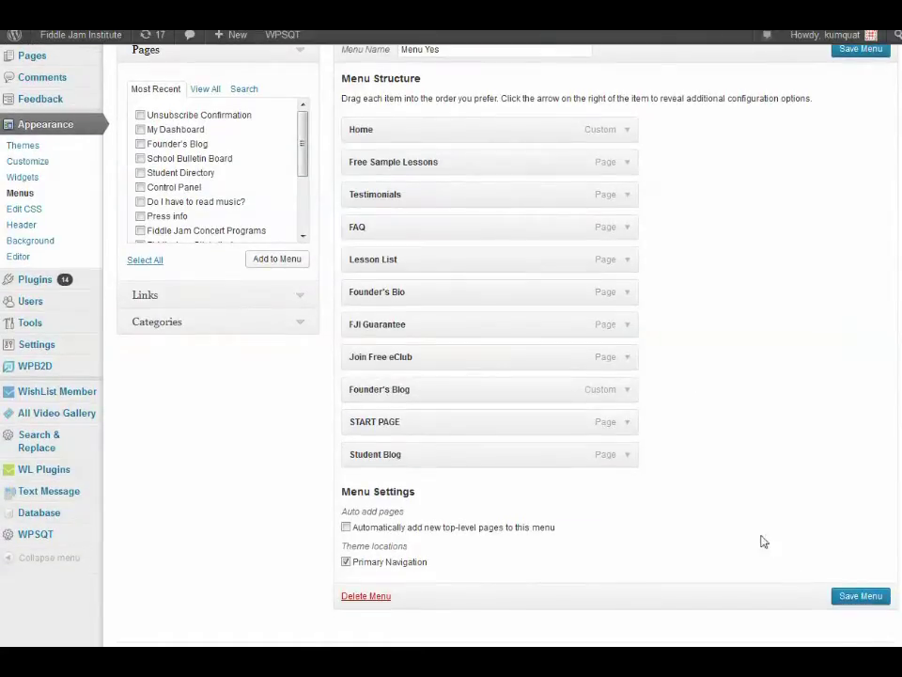
click(630, 200)
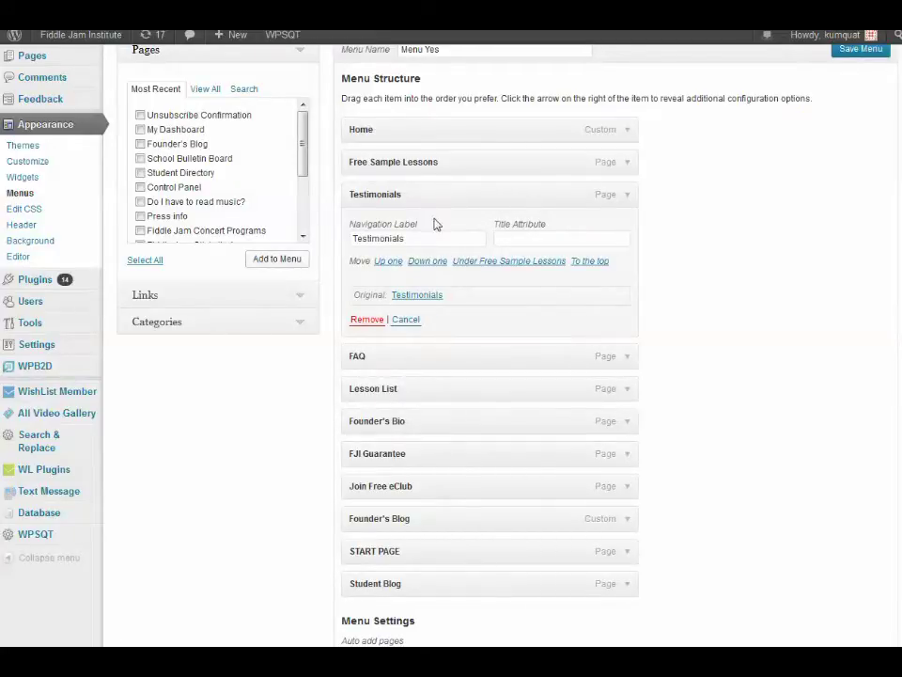
click(629, 200)
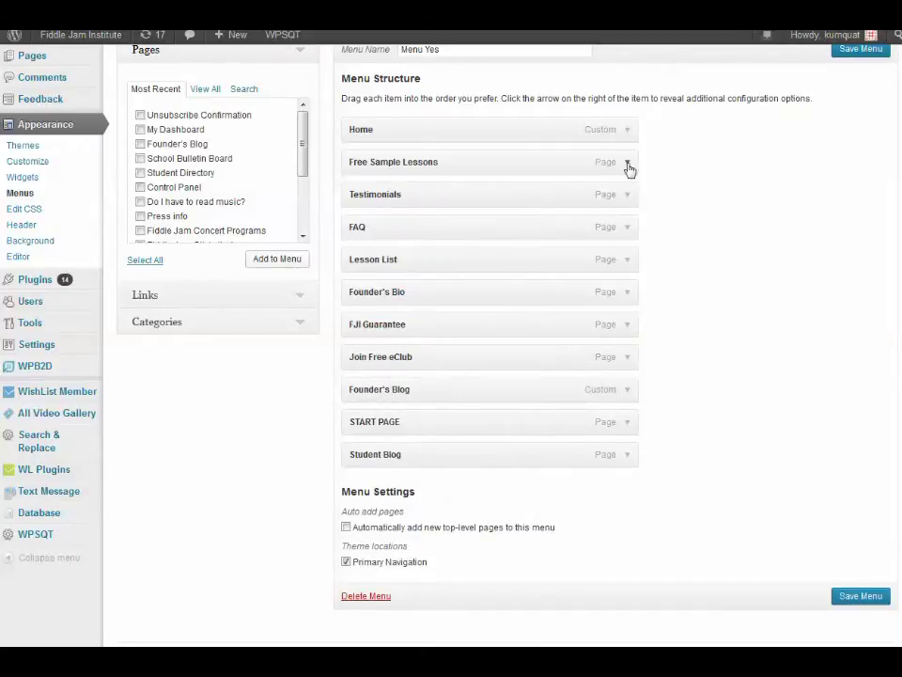
click(628, 167)
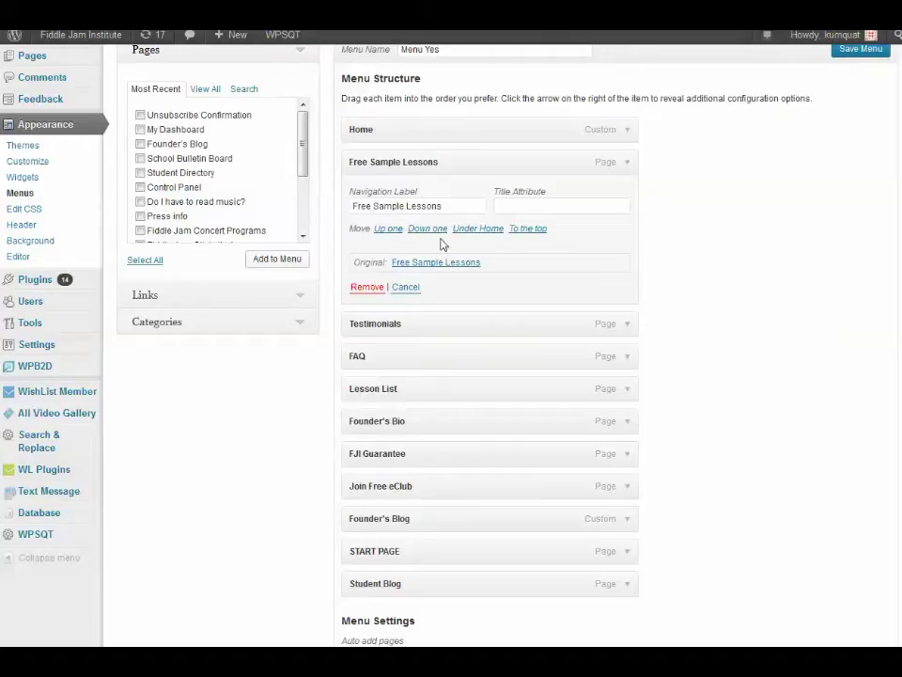
click(628, 162)
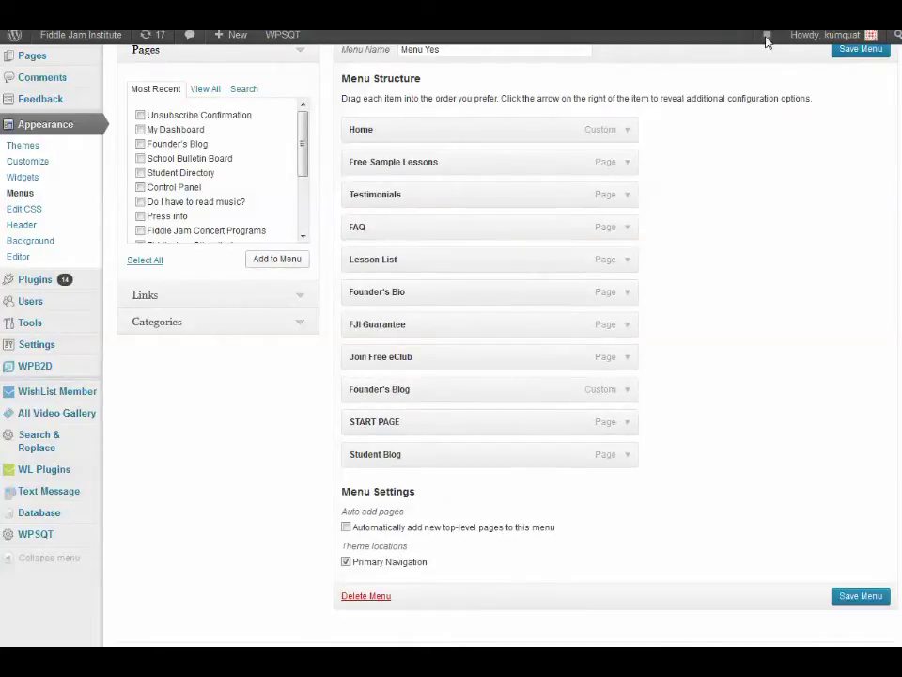
- Expand the Categories box to show categories available for the menu
click(226, 322)
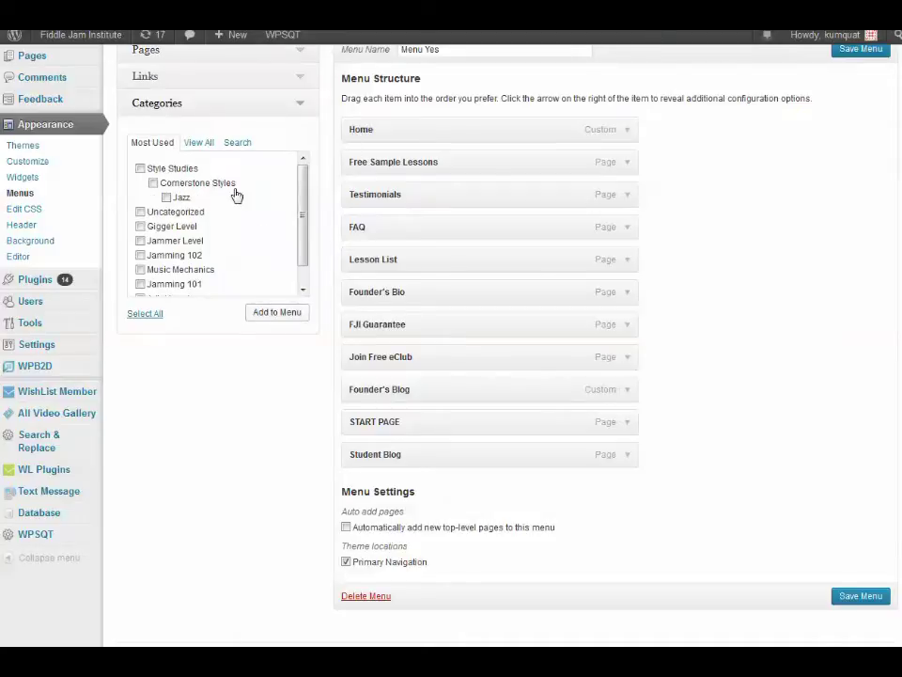
click(301, 107)
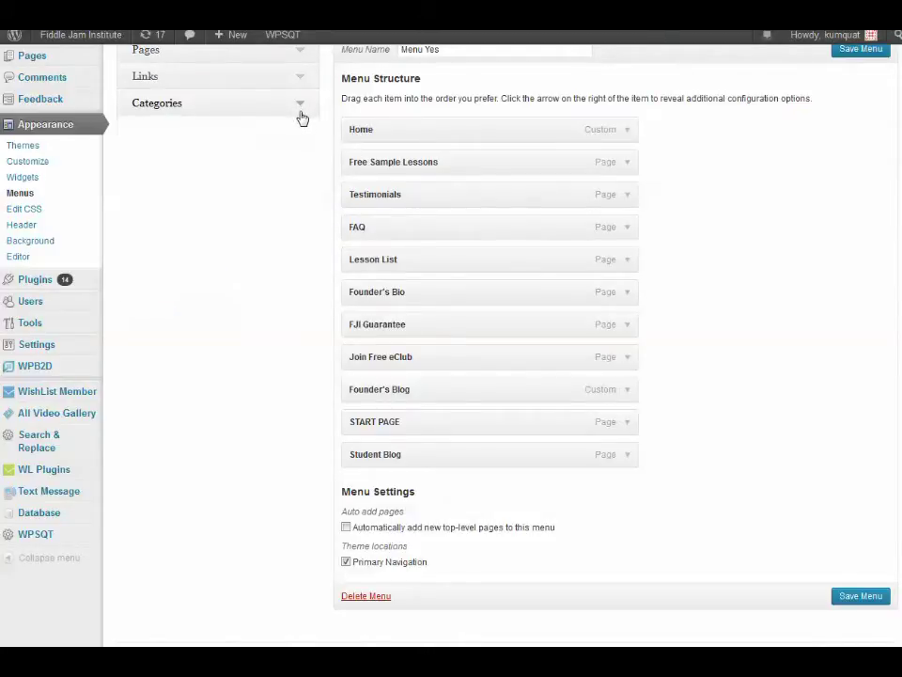
click(299, 113)
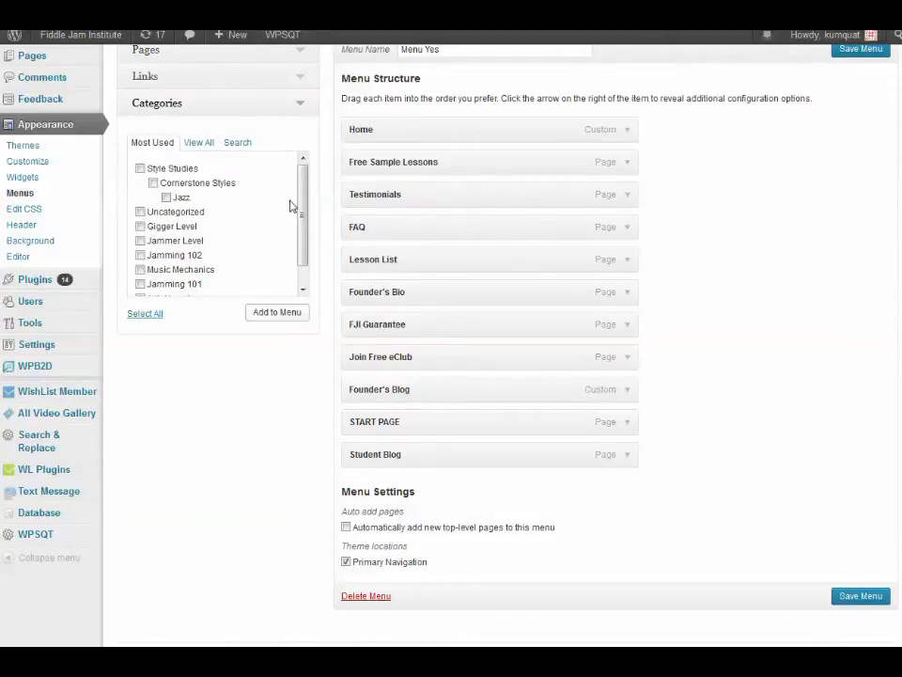
drag(304, 214, 304, 233)
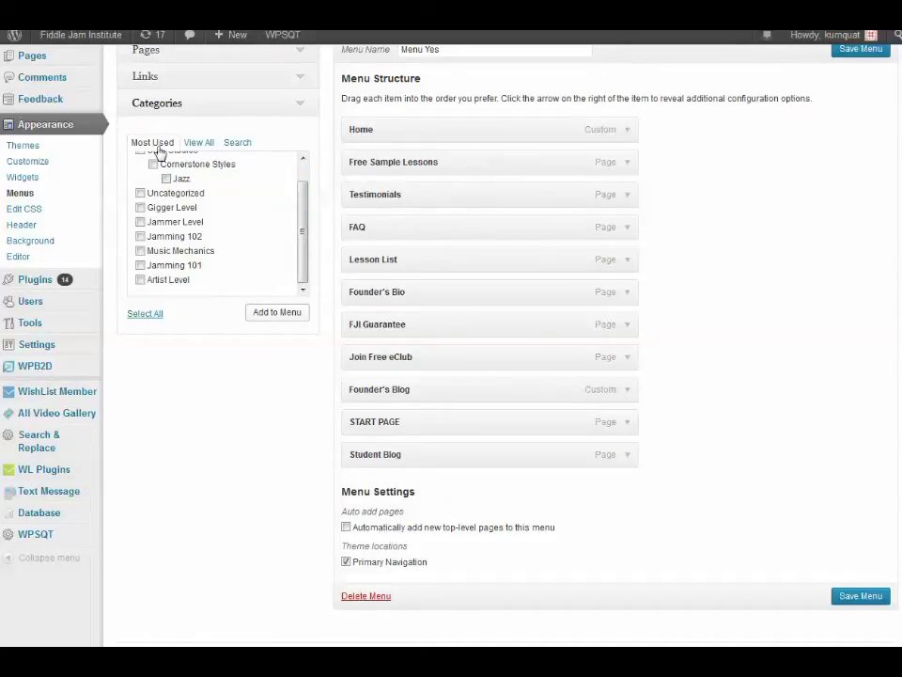
- Add the Bulletin Board category as Menu Yes's last item and expand its settings
click(199, 145)
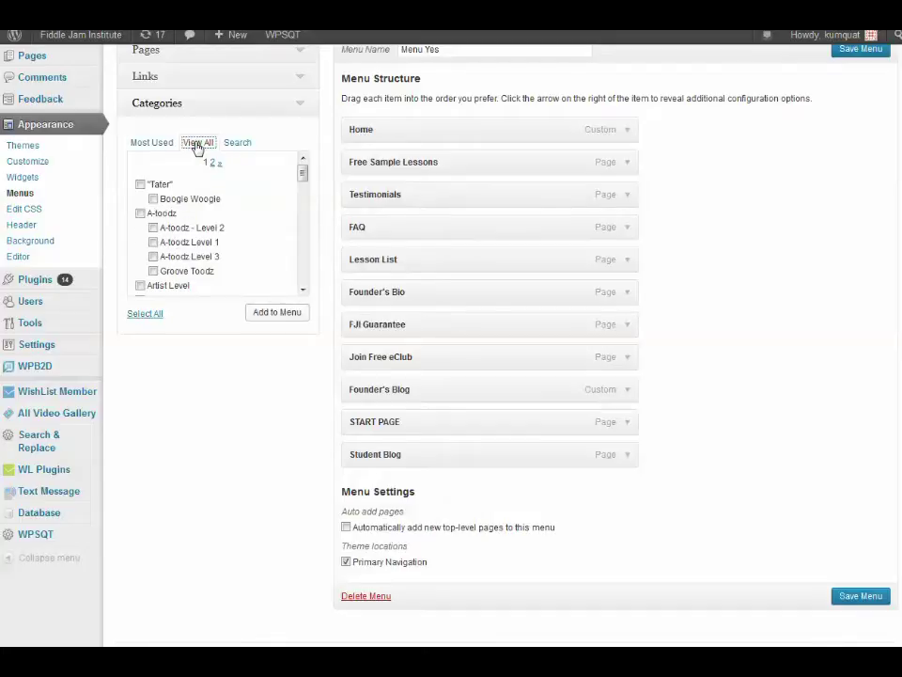
drag(304, 174, 303, 199)
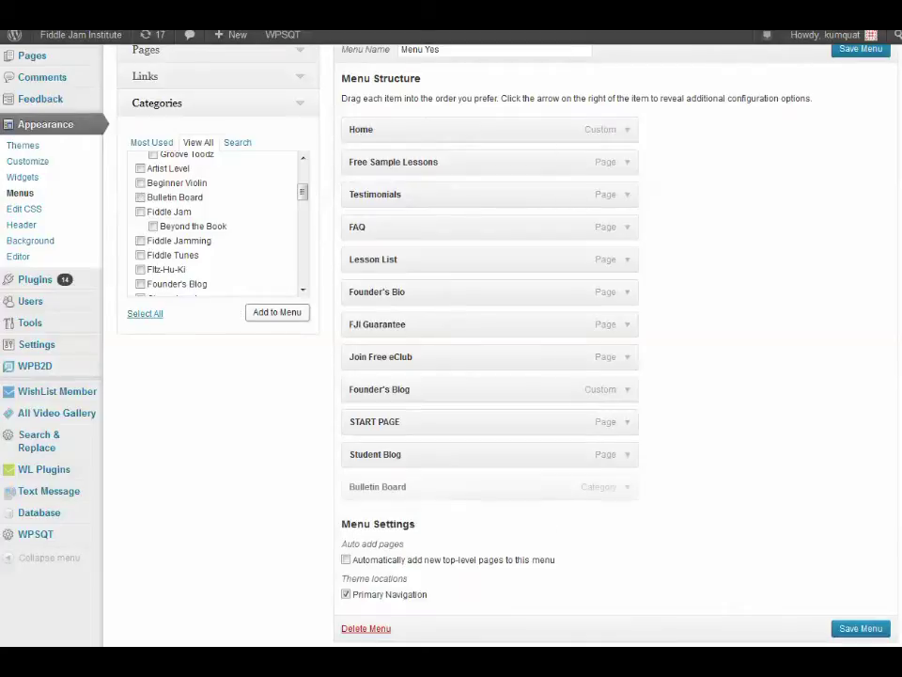
click(632, 493)
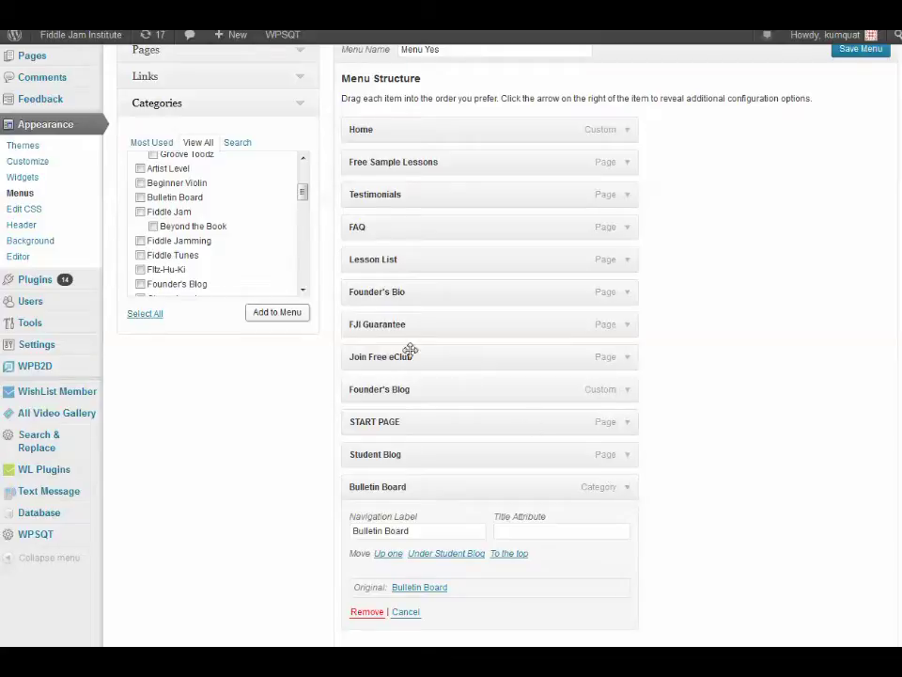
scroll(171, 370, up, 1)
scroll(171, 371, up, 3)
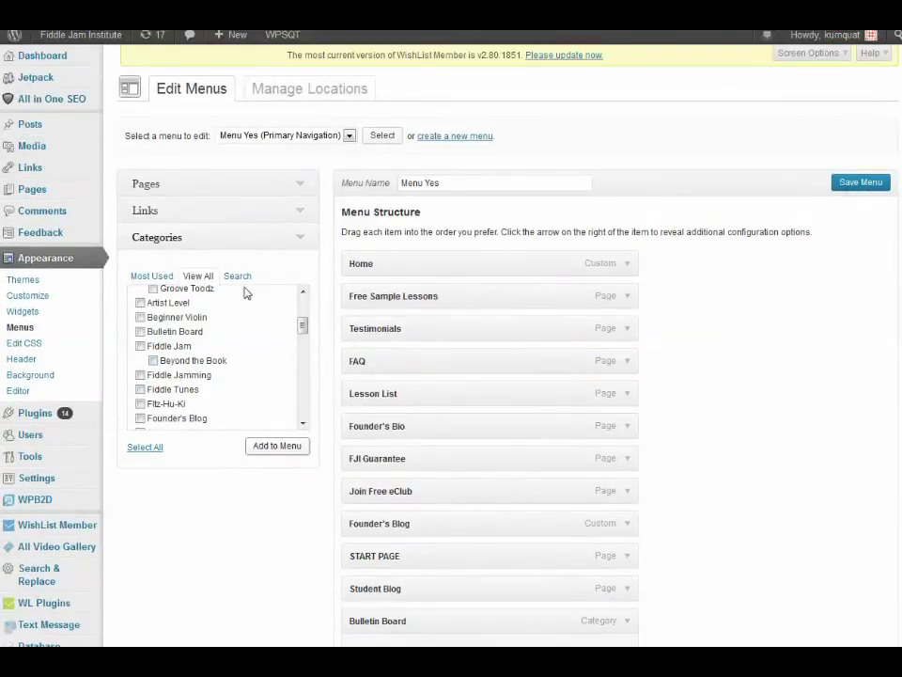
- Expand the Links box and its URL field, then switch to the Pages list
click(307, 216)
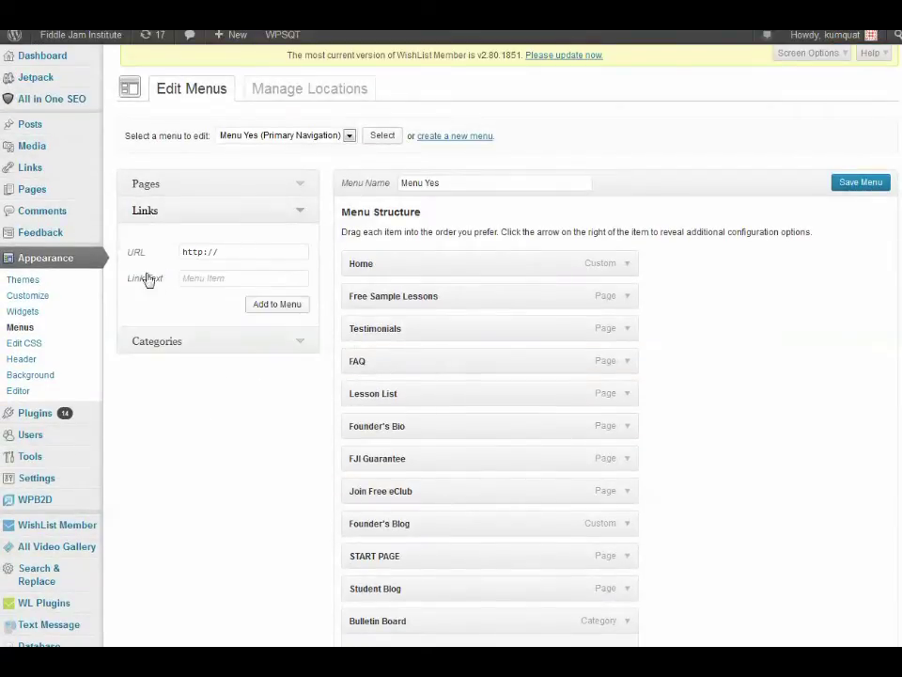
click(220, 252)
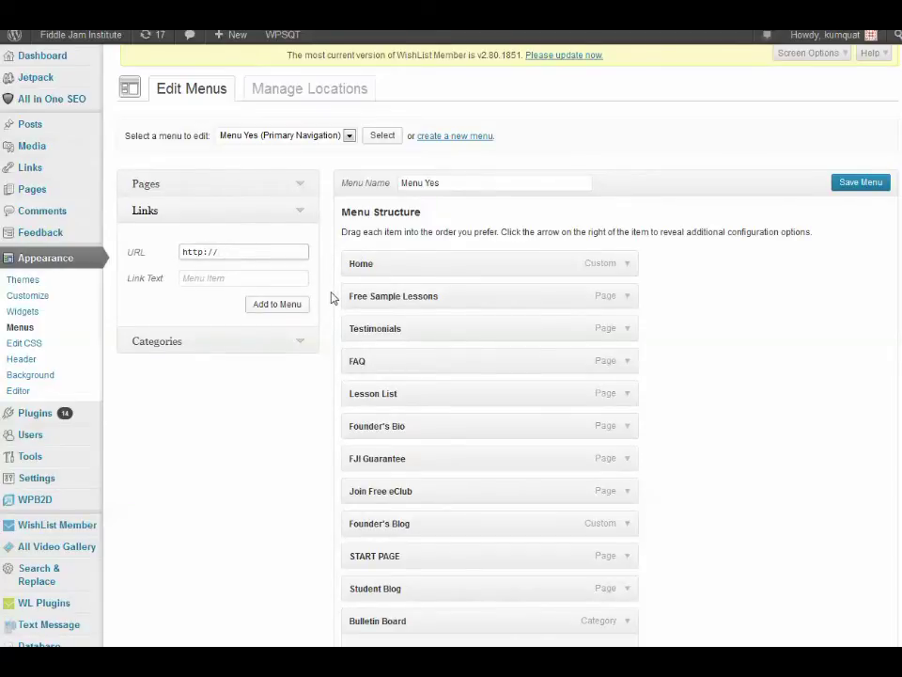
click(302, 187)
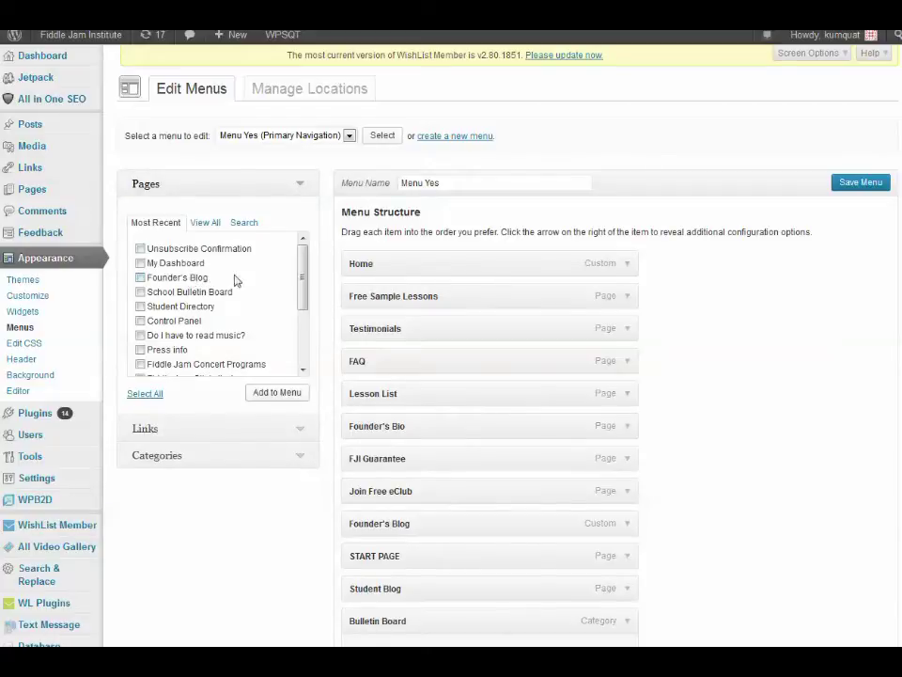
- Tick the Fiddle Jam Clinic live! and Quick Start Videos pages, then expand Bulletin Board's settings
drag(300, 282, 297, 316)
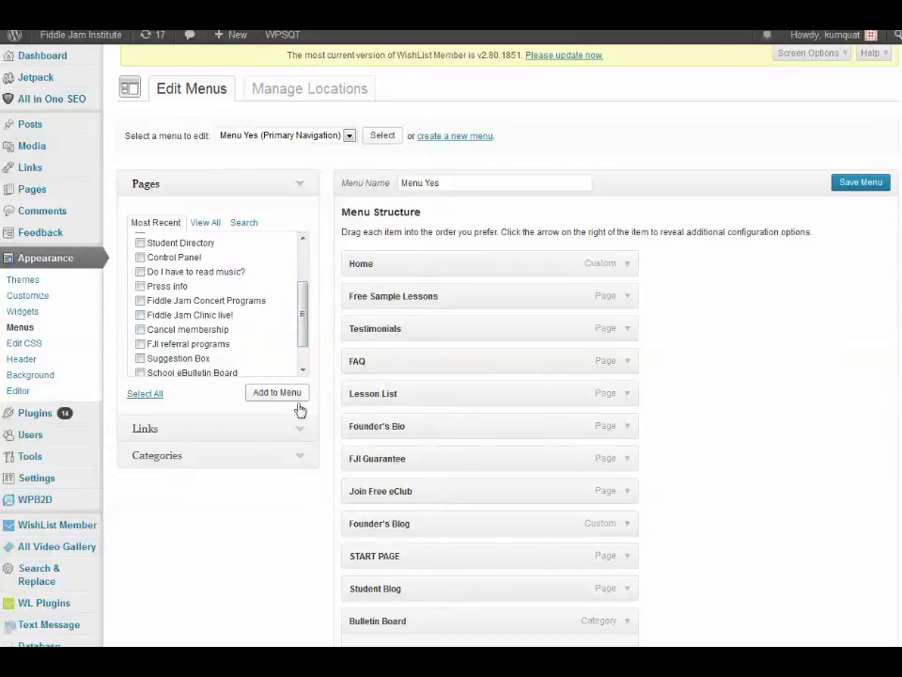
click(140, 314)
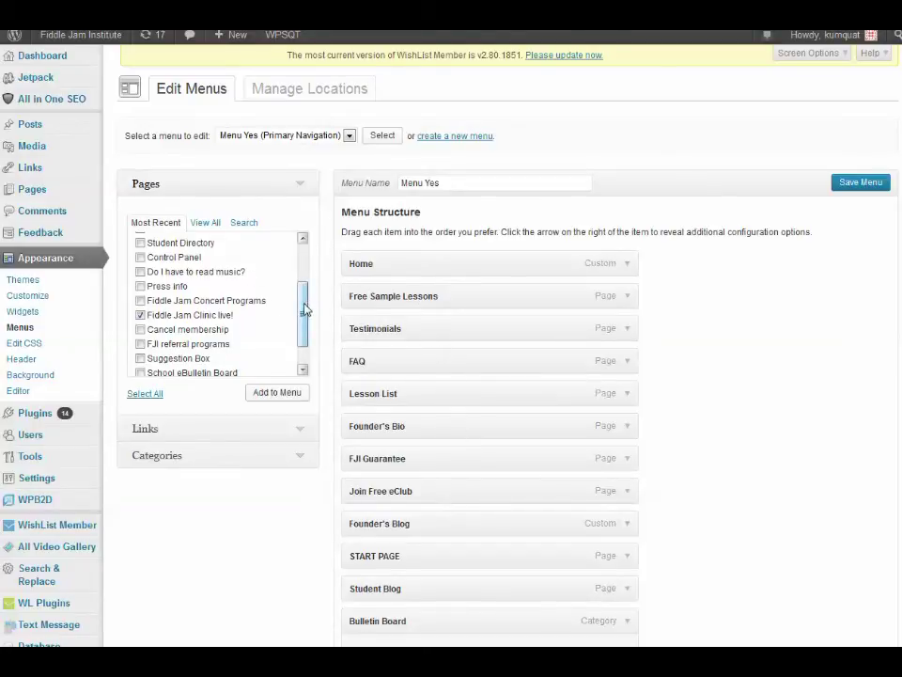
drag(304, 316, 300, 333)
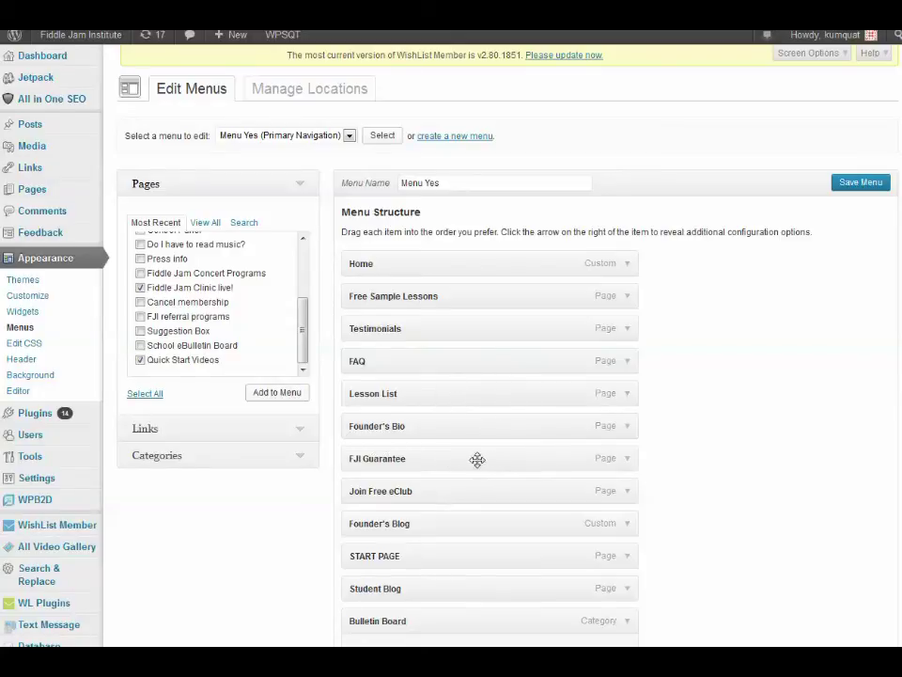
scroll(399, 504, down, 3)
click(376, 442)
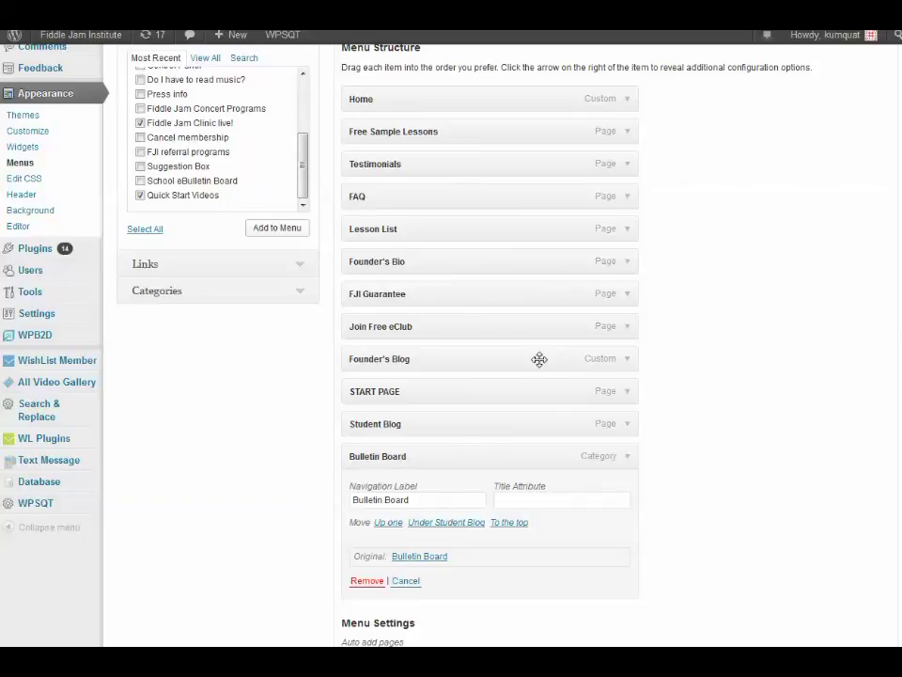
scroll(540, 359, up, 3)
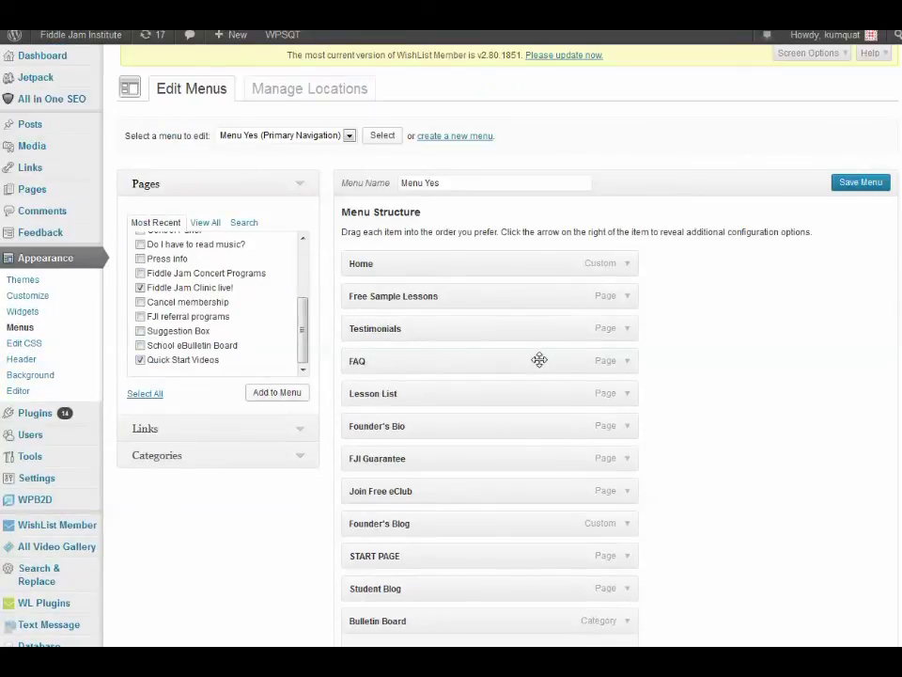